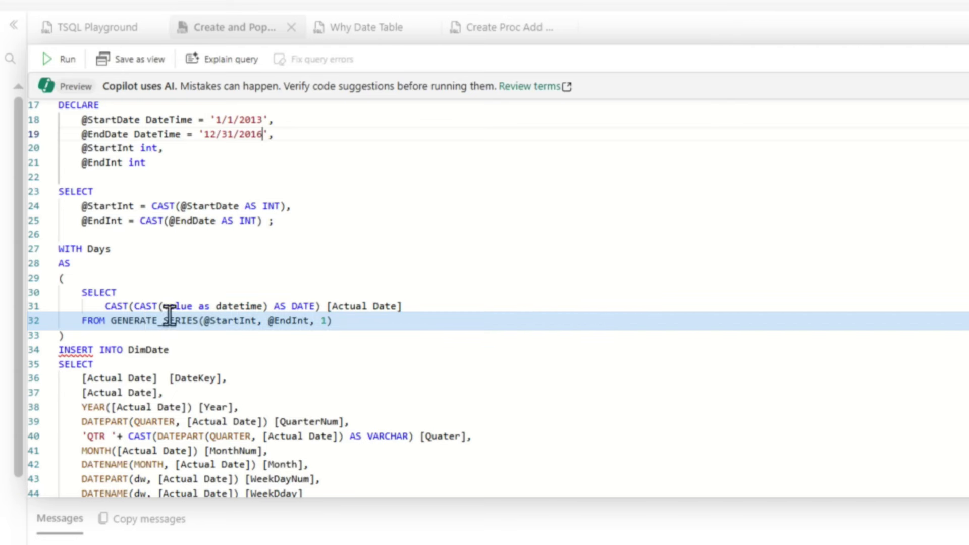
# Scroll past the DimDate population script and switch to the Why Date Table query.
pyautogui.scroll(-1, 203, 325)
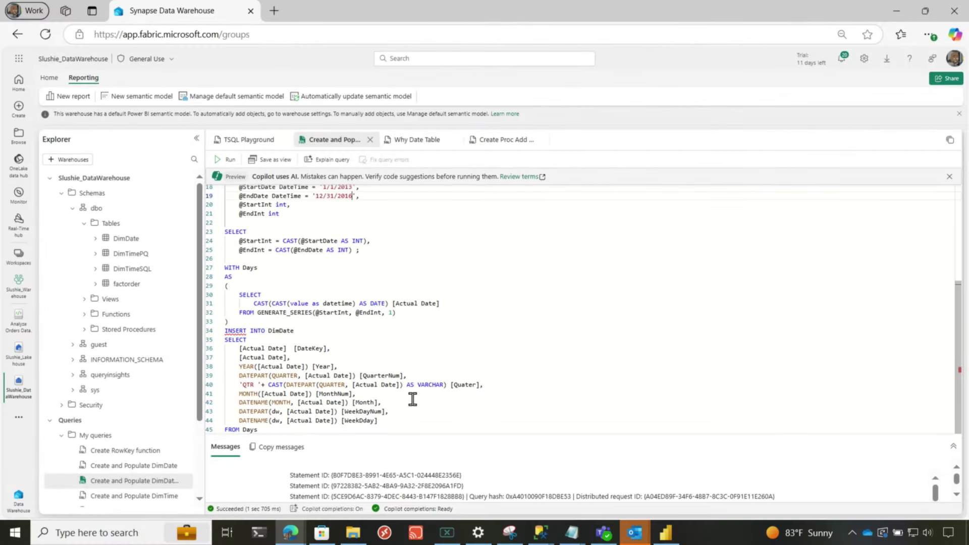
pyautogui.click(426, 143)
# Run the no-date-table yearly query for TotalSales 2013–2016, with 2015 highest at 55817887.45.
pyautogui.scroll(5, 368, 271)
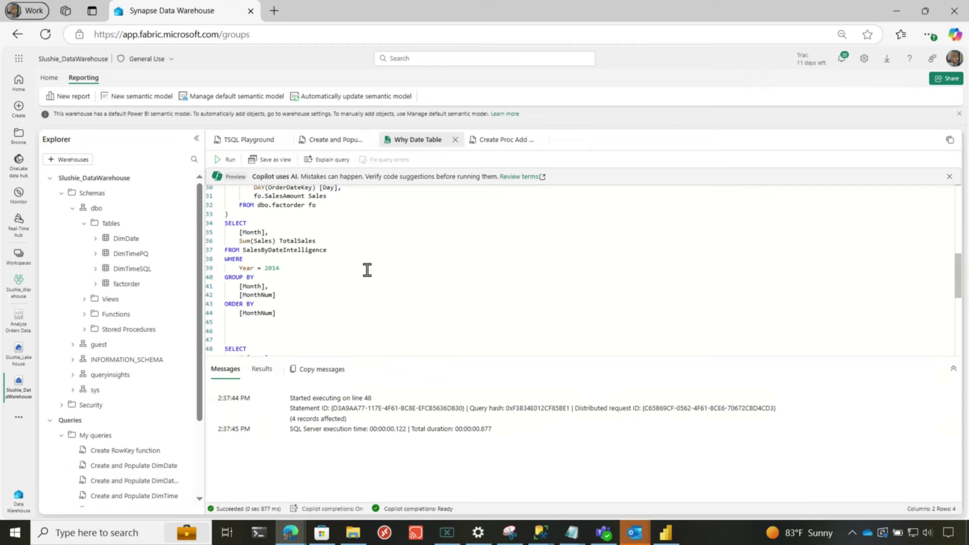
pyautogui.hotkey('ctrl', 'a')
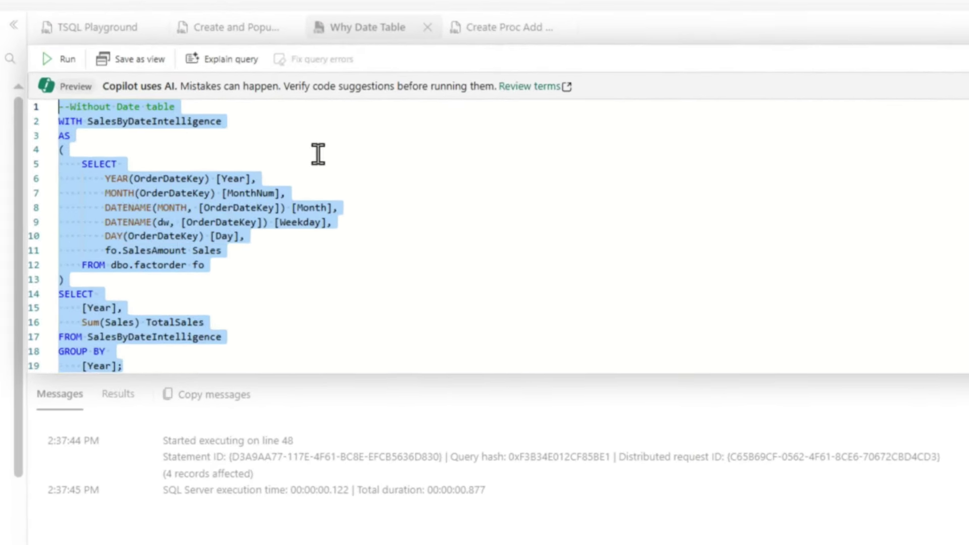
pyautogui.scroll(-1, 225, 222)
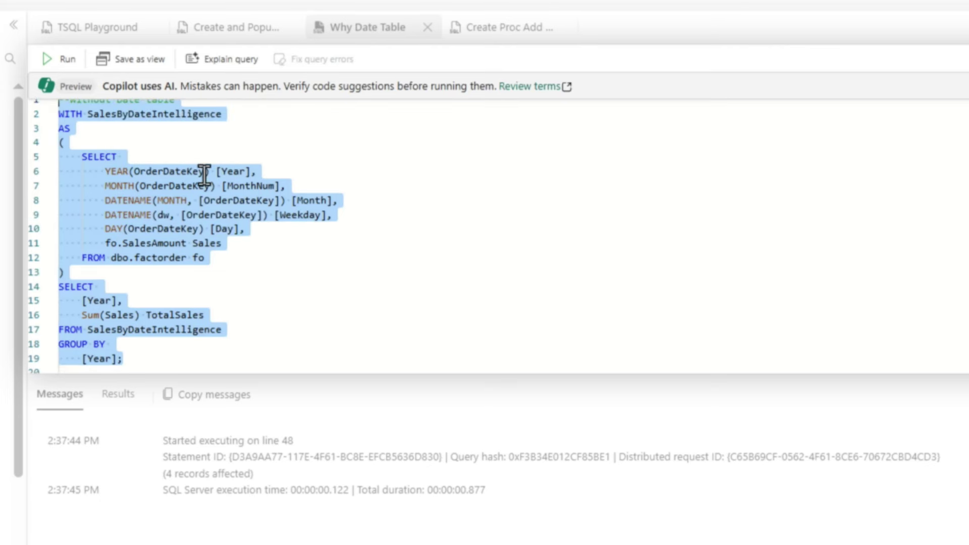
pyautogui.moveTo(204, 175)
pyautogui.click(57, 60)
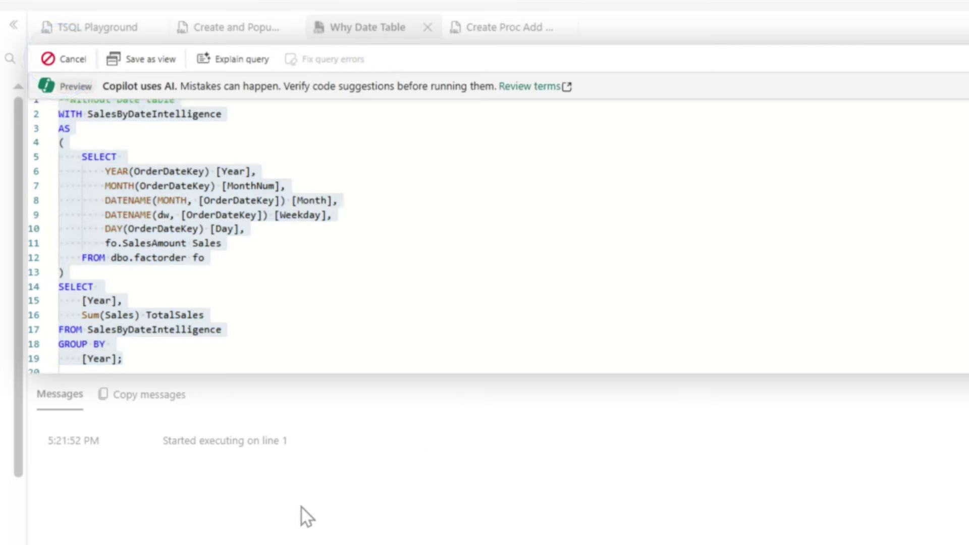
# Select the 2014 monthly sales query further down the script.
pyautogui.scroll(-1, 199, 352)
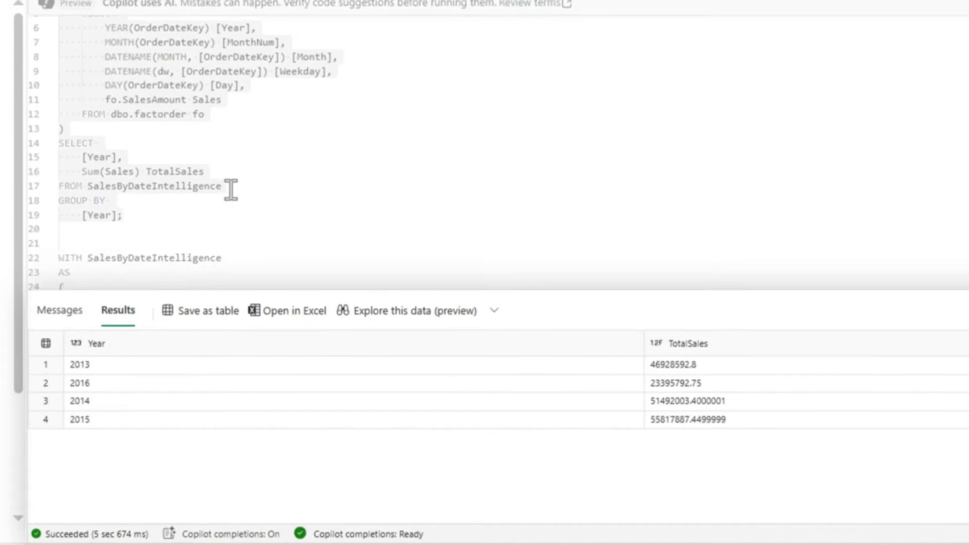
pyautogui.scroll(-5, 231, 191)
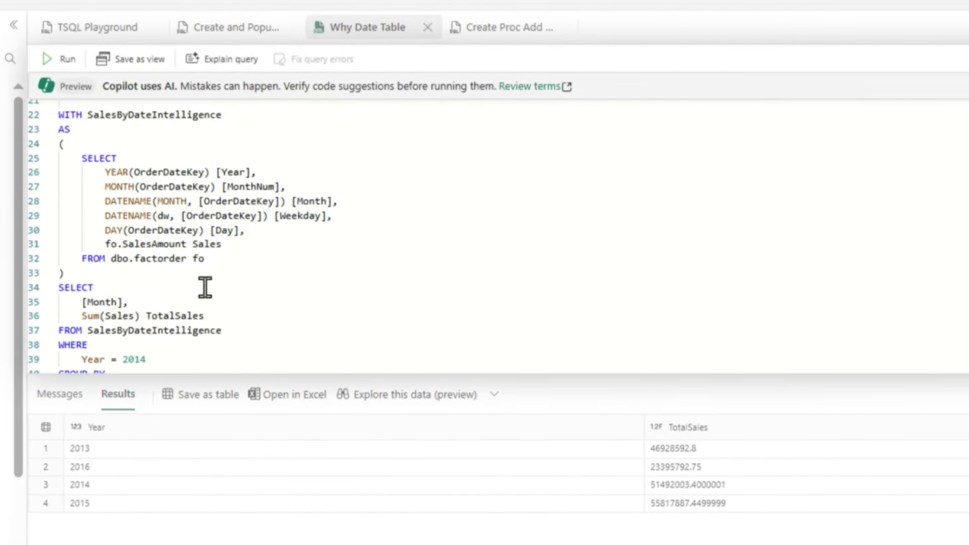
pyautogui.scroll(-2, 158, 329)
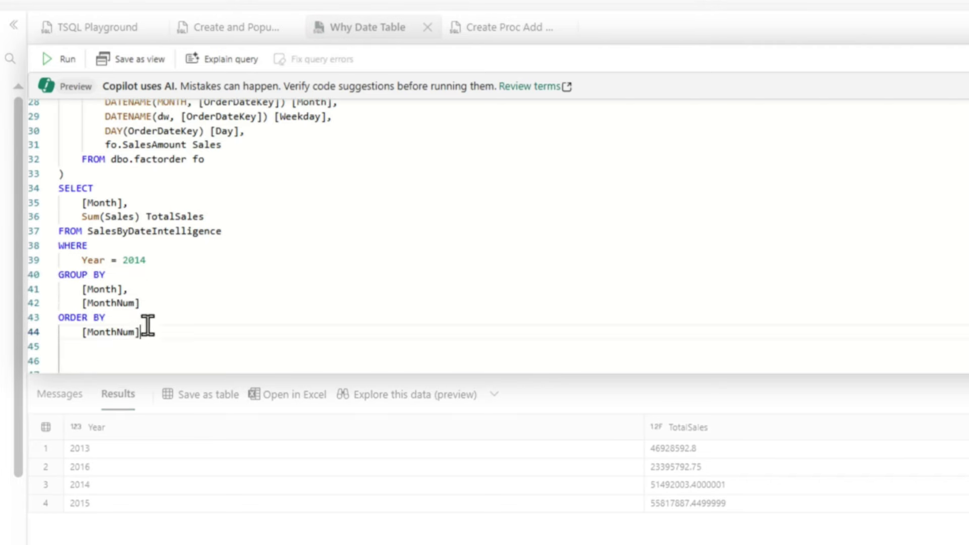
pyautogui.moveTo(147, 325); pyautogui.dragTo(53, 231)
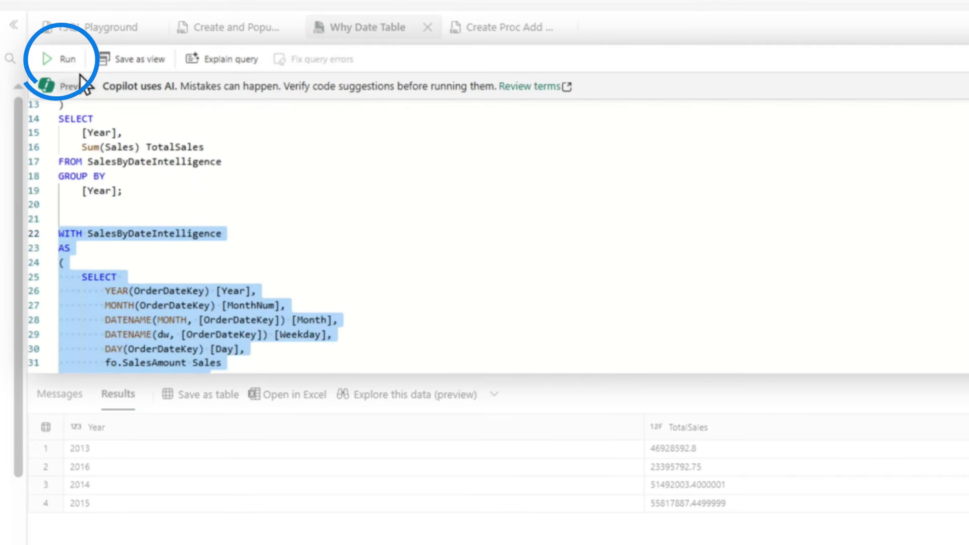
# Run the 2014 monthly query and review 12 months of TotalSales, January at 4202578.8.
pyautogui.click(63, 59)
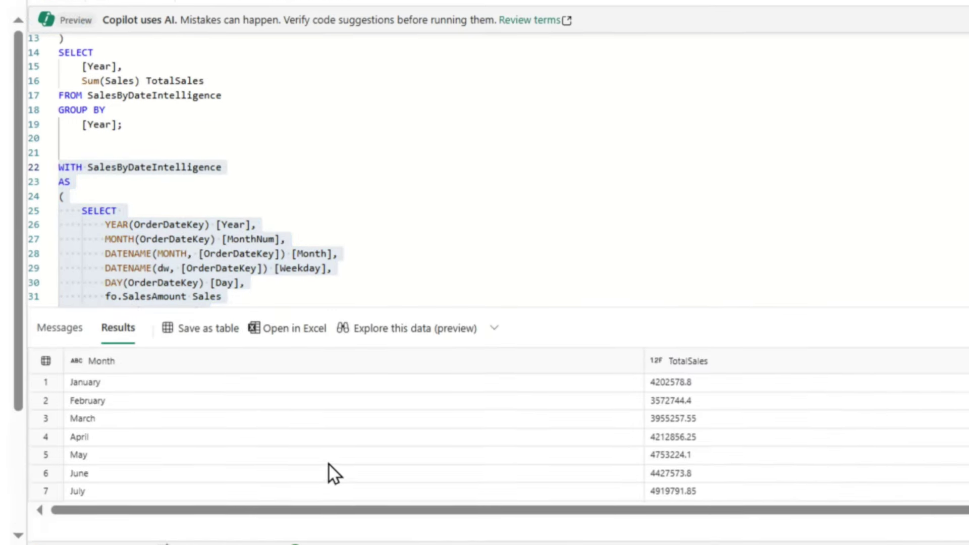
pyautogui.scroll(-2, 349, 192)
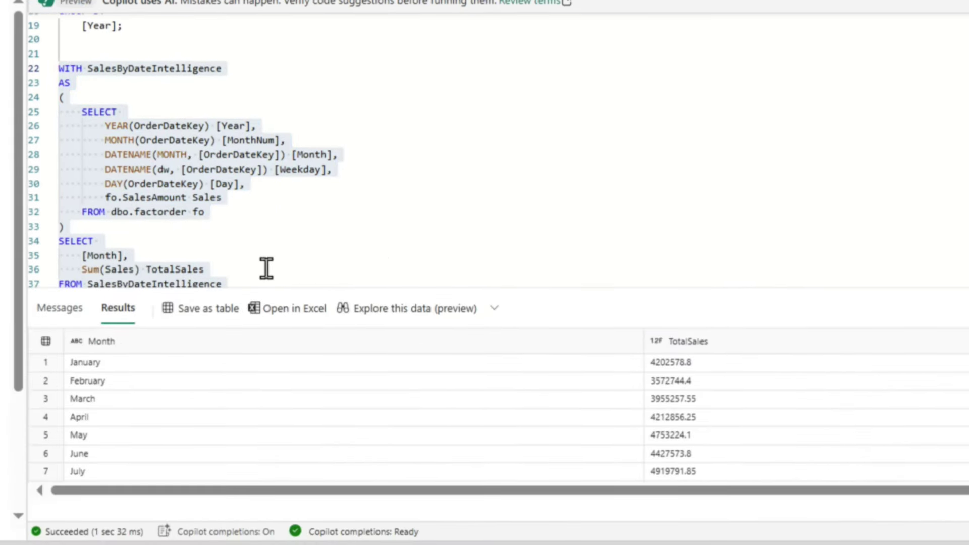
pyautogui.scroll(-1, 226, 212)
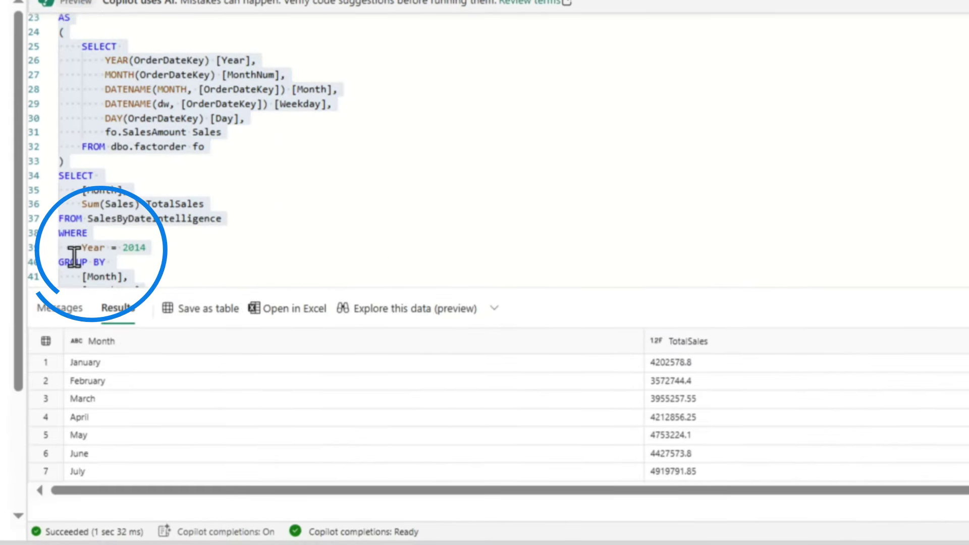
pyautogui.scroll(-1, 277, 238)
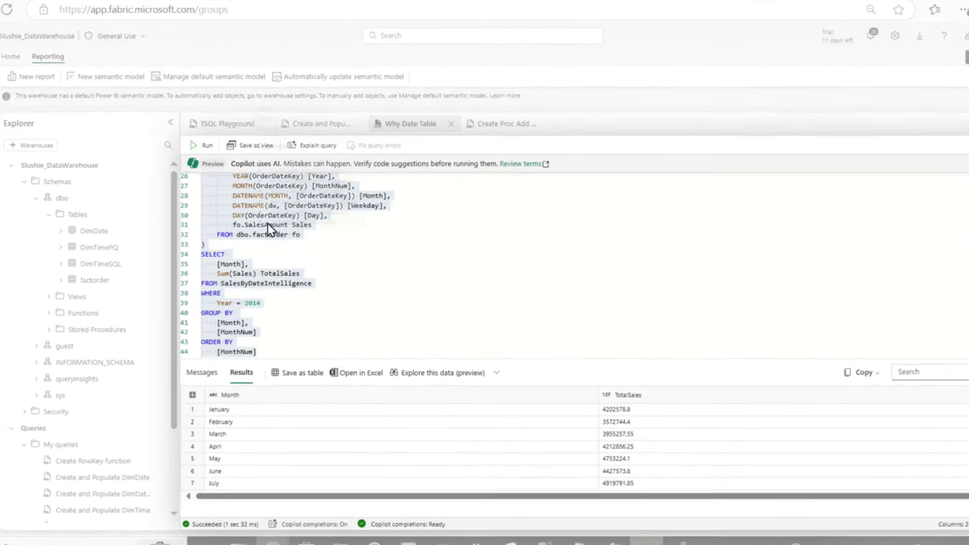
pyautogui.click(172, 237)
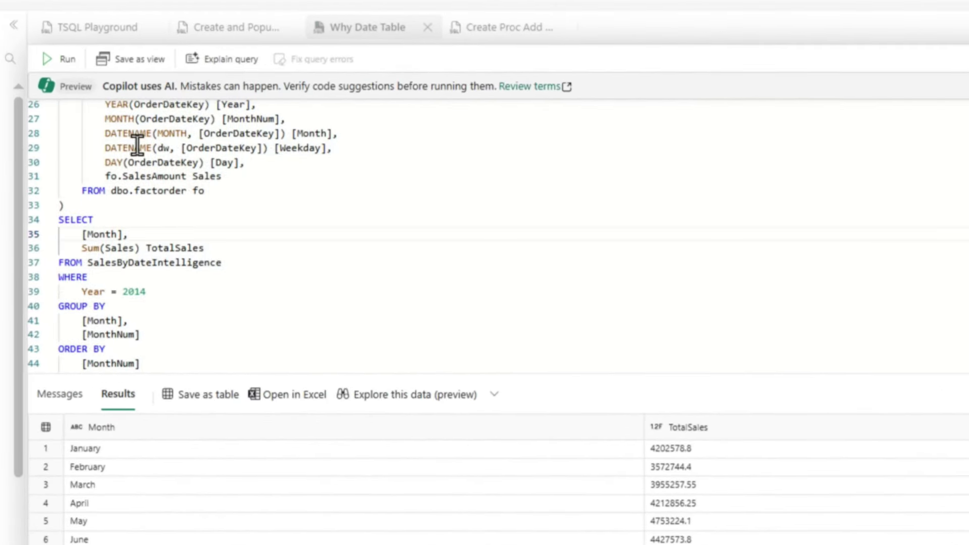
# Run the yearly TotalSales query that joins factorder to DimDate.
pyautogui.scroll(1, 137, 147)
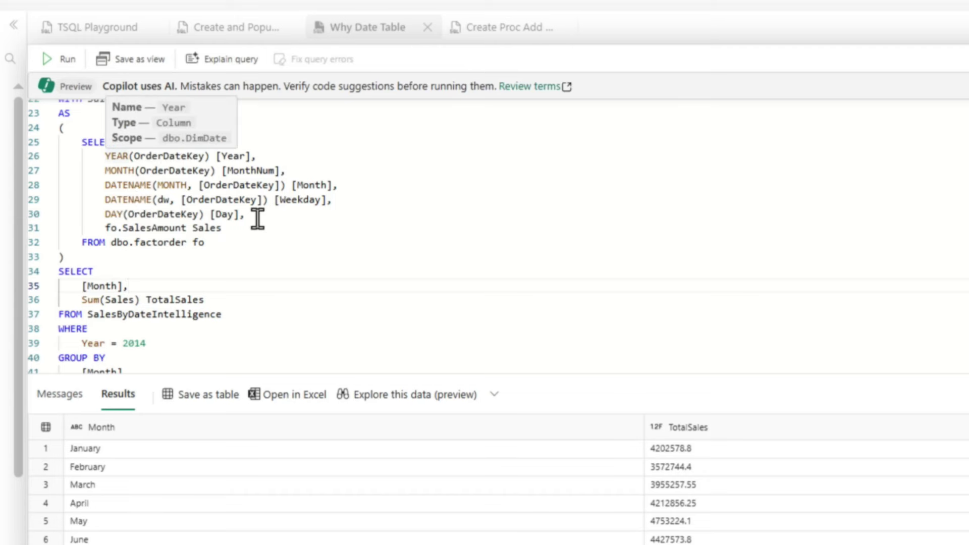
pyautogui.scroll(-5, 260, 221)
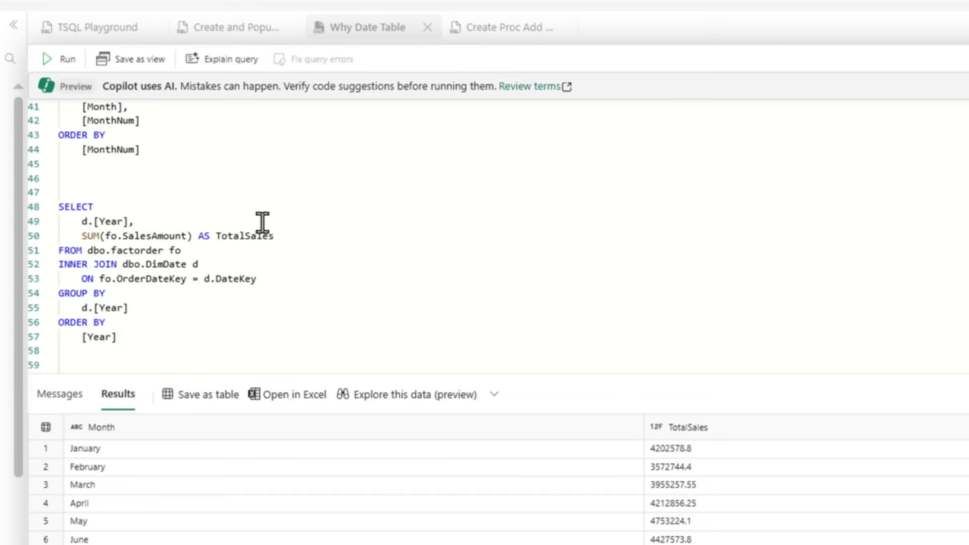
pyautogui.moveTo(59, 204); pyautogui.dragTo(155, 348)
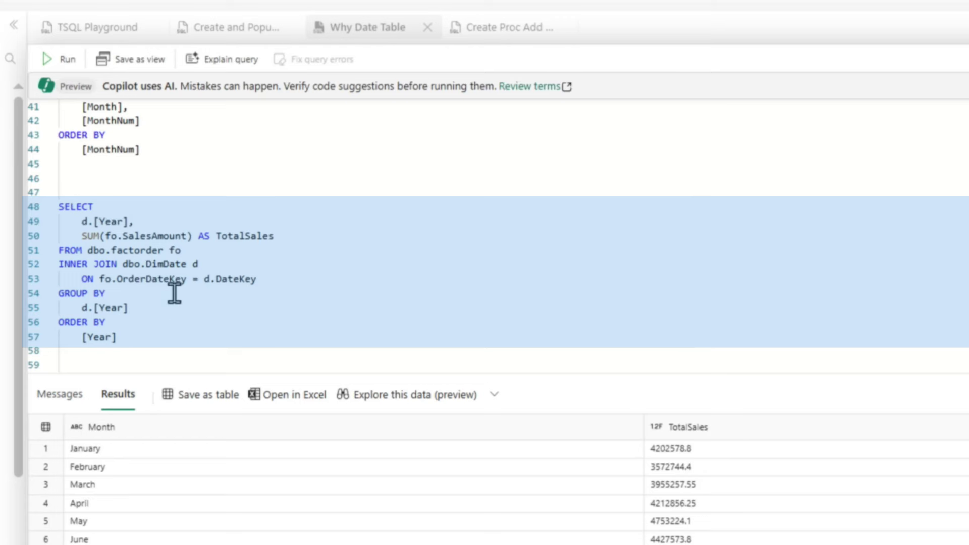
pyautogui.moveTo(140, 338); pyautogui.dragTo(57, 216)
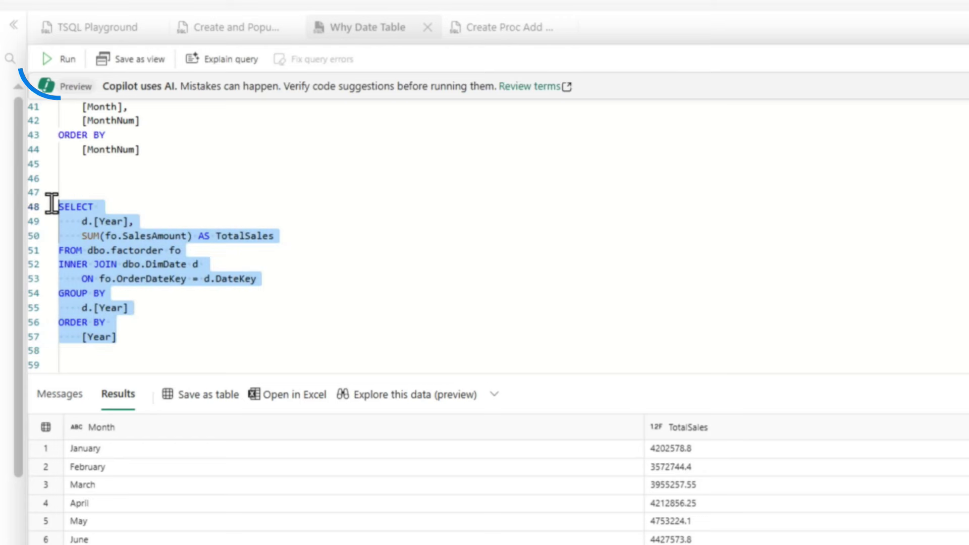
pyautogui.click(64, 58)
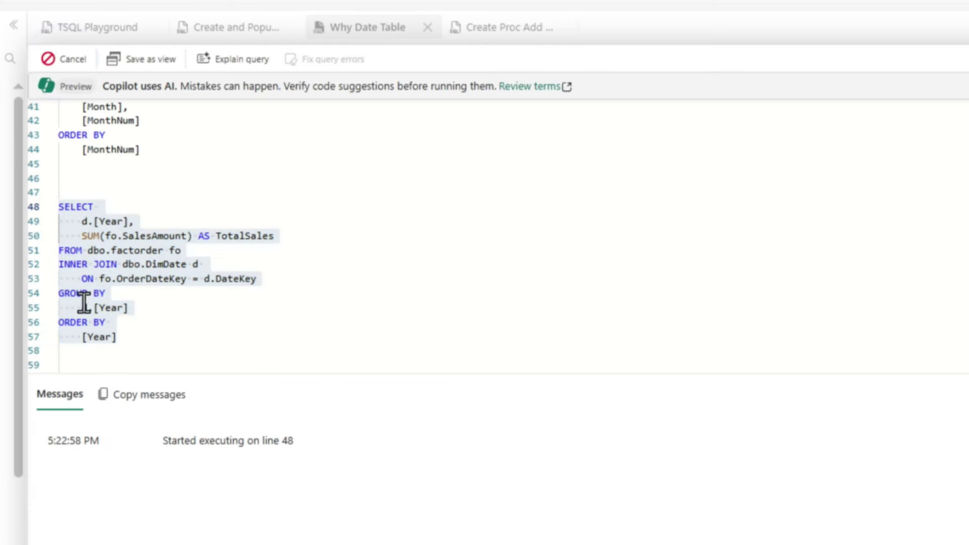
# Run the DimDate-joined 2014 monthly TotalSales query.
pyautogui.scroll(-5, 272, 328)
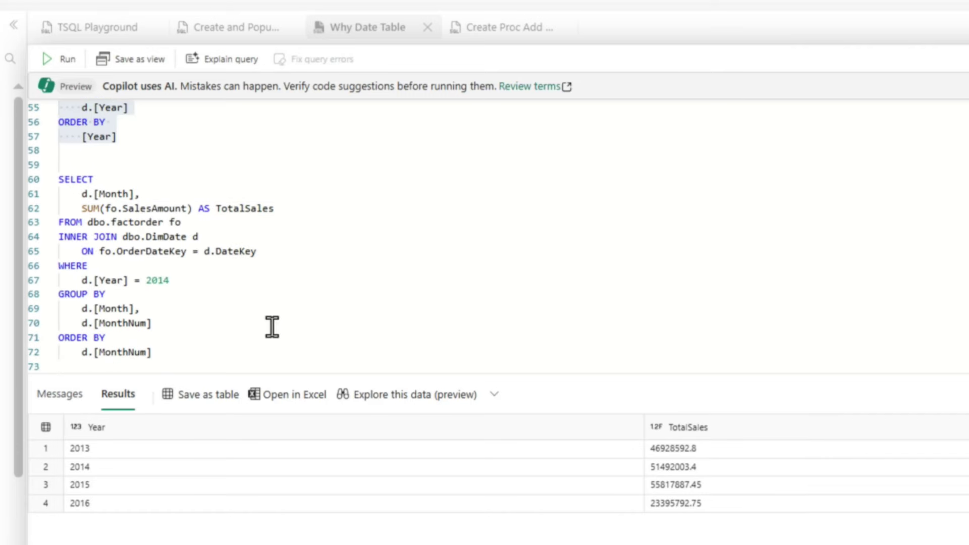
pyautogui.moveTo(161, 356); pyautogui.dragTo(65, 185)
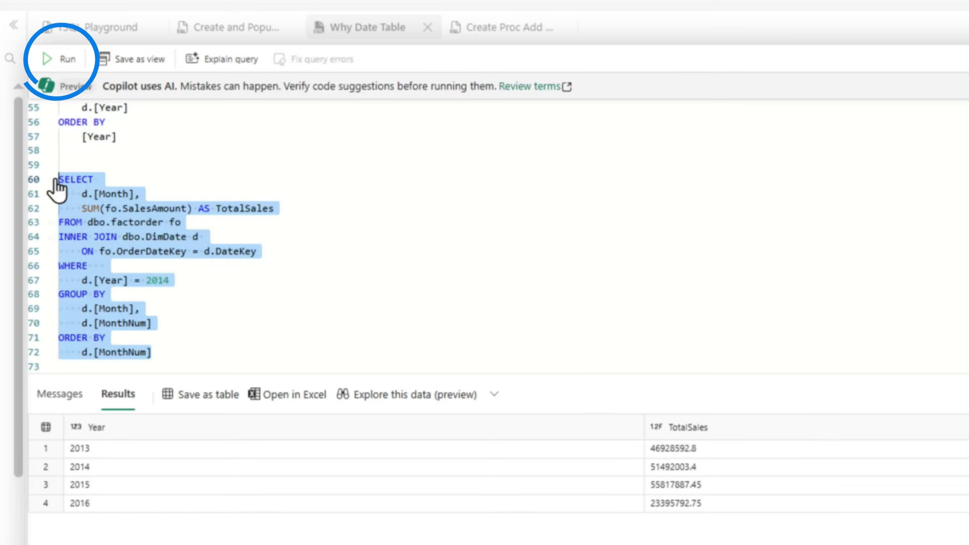
pyautogui.click(54, 60)
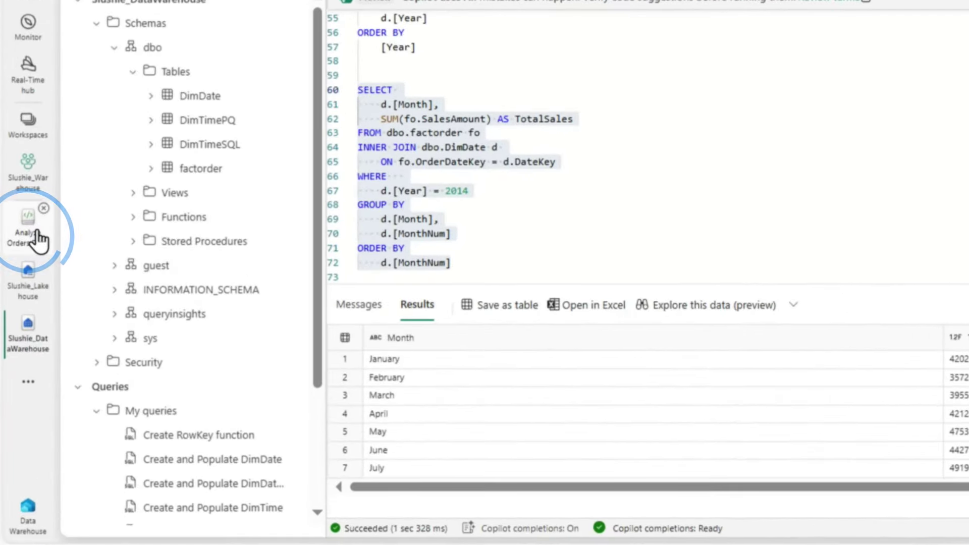
pyautogui.click(37, 240)
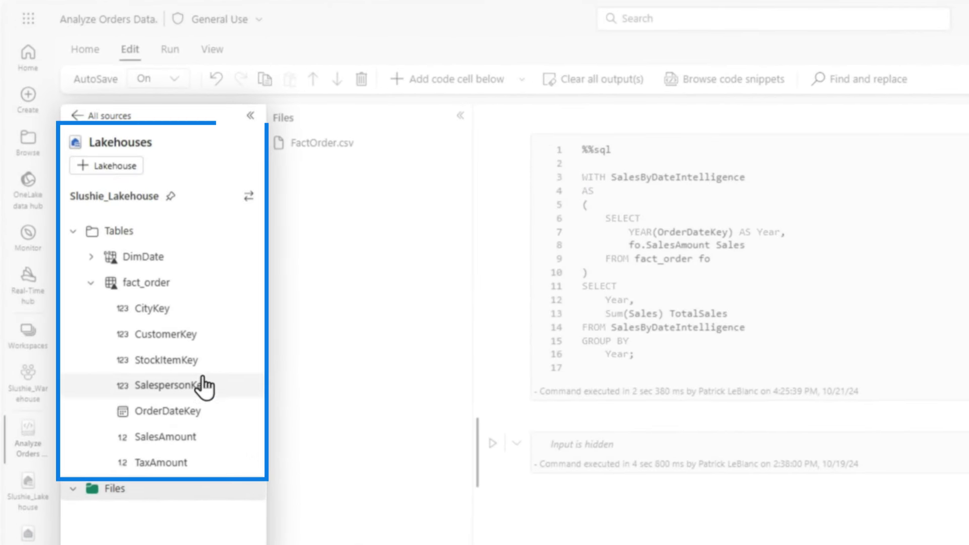
# Inspect the lakehouse DimDate table and reveal the second cell's SQL joining fact_order to DimDate.
pyautogui.click(108, 257)
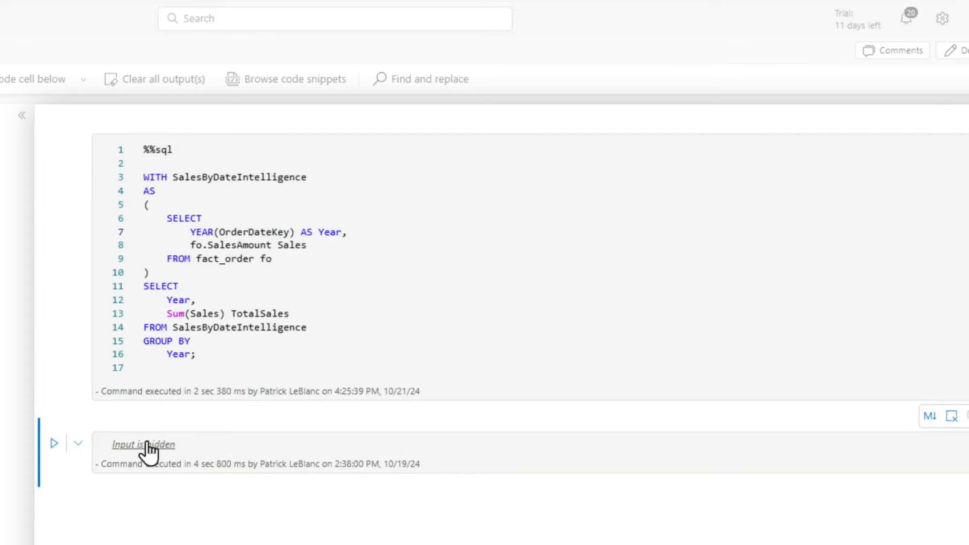
pyautogui.scroll(-1, 146, 437)
pyautogui.click(145, 426)
pyautogui.scroll(-4, 145, 349)
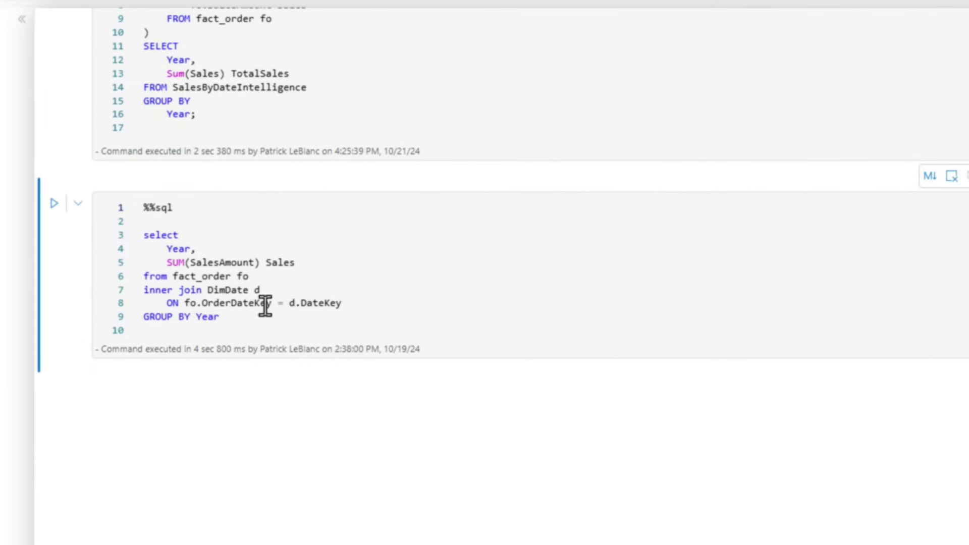
pyautogui.scroll(3, 314, 275)
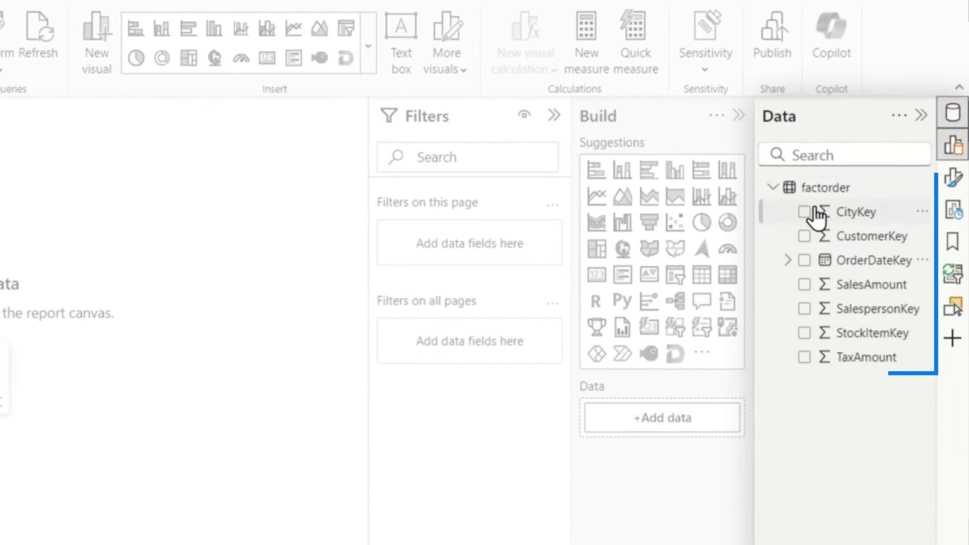
# Review OrderDateKey's automatic Year/Quarter/Month/Day hierarchy in the Data pane.
pyautogui.moveTo(824, 198)
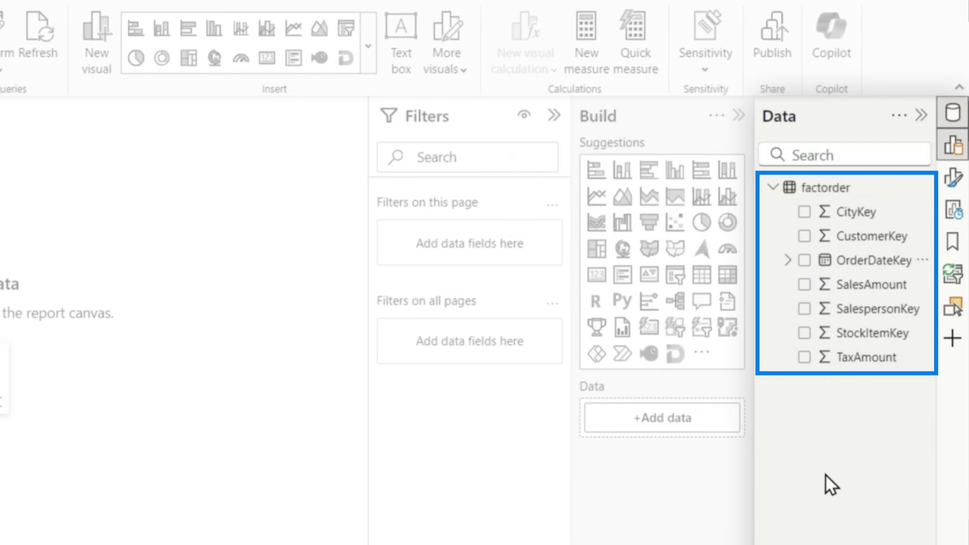
pyautogui.click(786, 260)
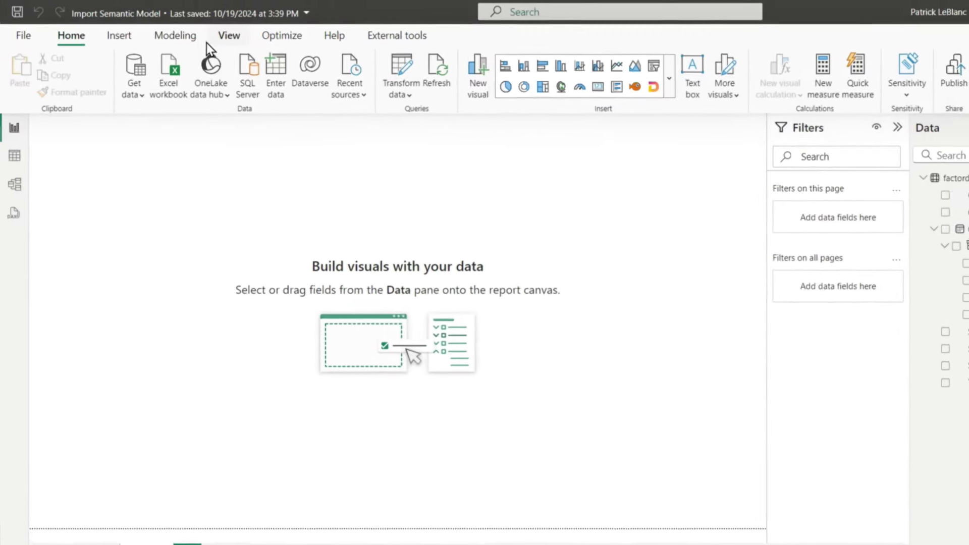
pyautogui.click(177, 35)
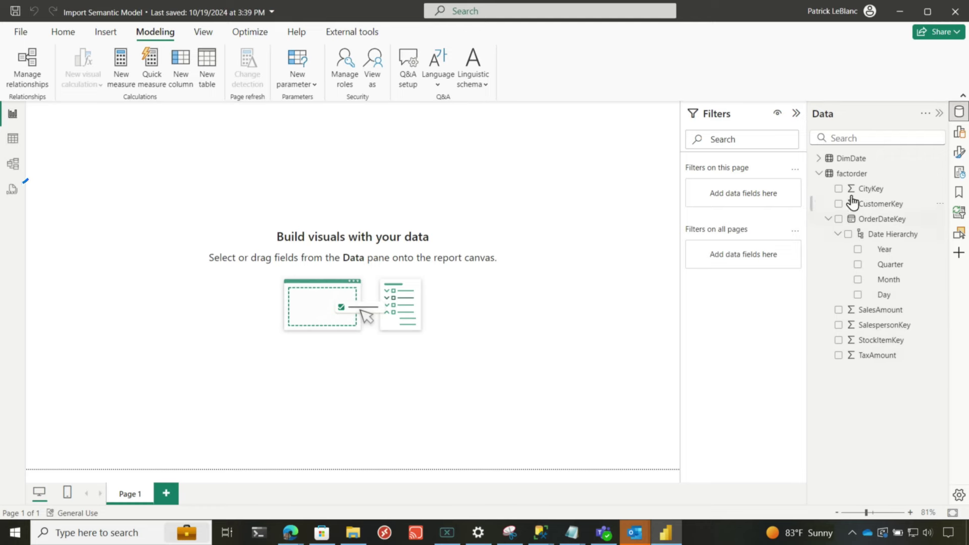
# In Model view, set the semantic model's Discourage implicit measures to Yes.
pyautogui.click(10, 174)
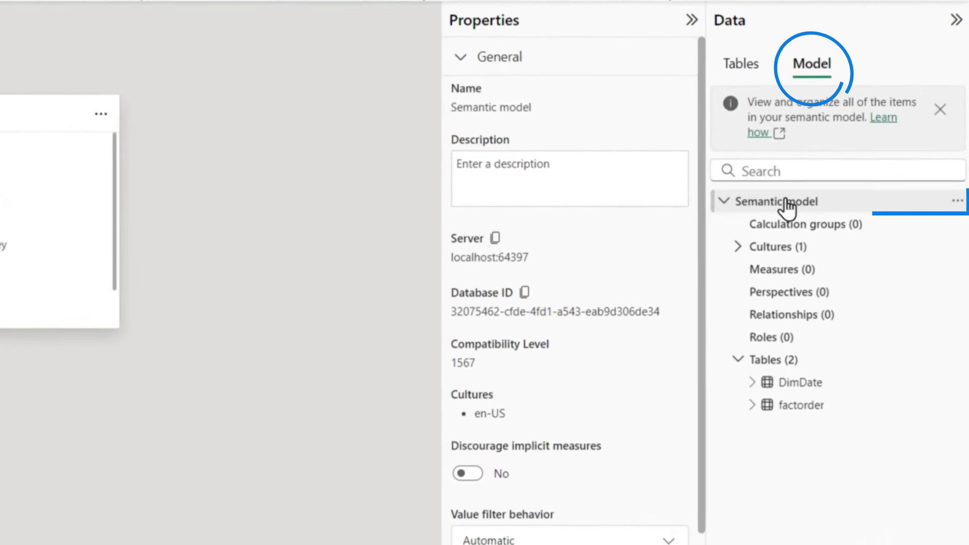
pyautogui.click(788, 206)
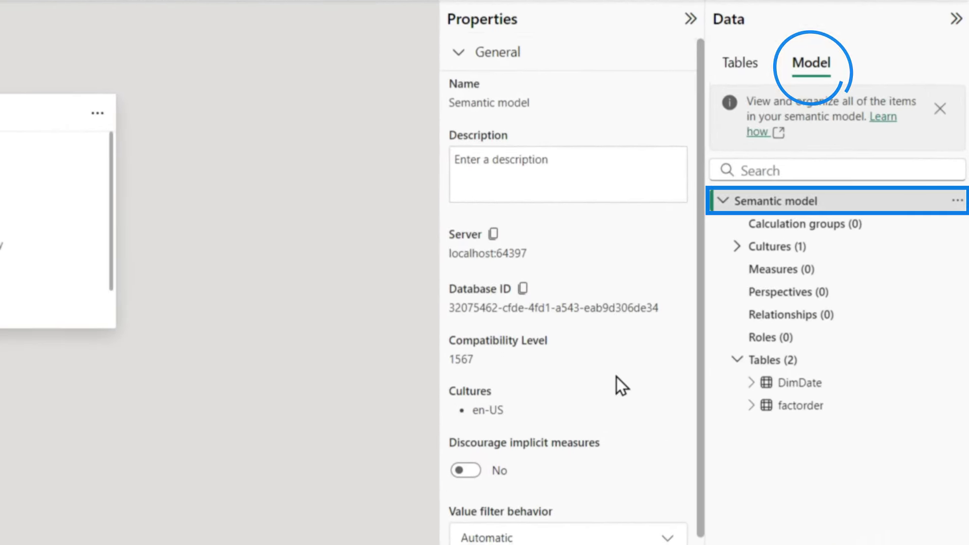
pyautogui.scroll(-1, 617, 376)
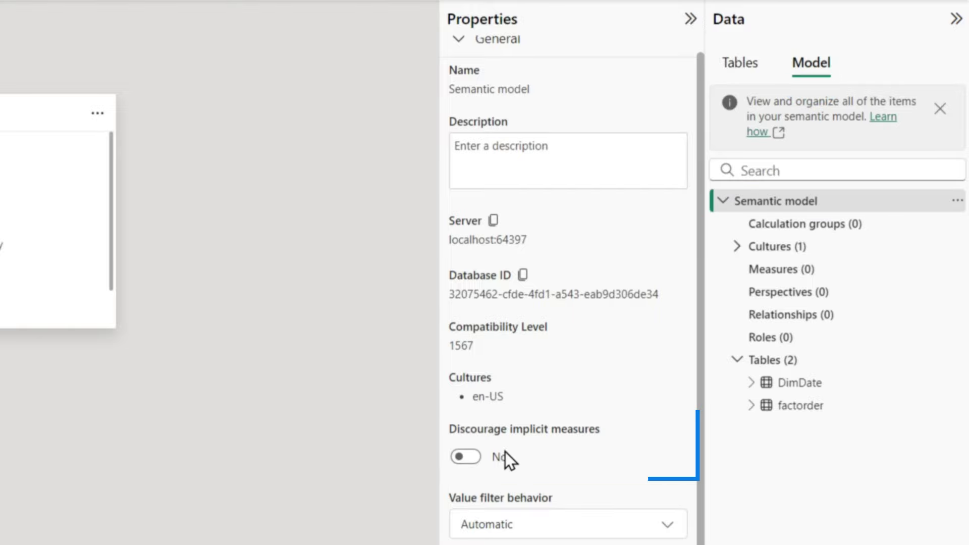
pyautogui.click(464, 457)
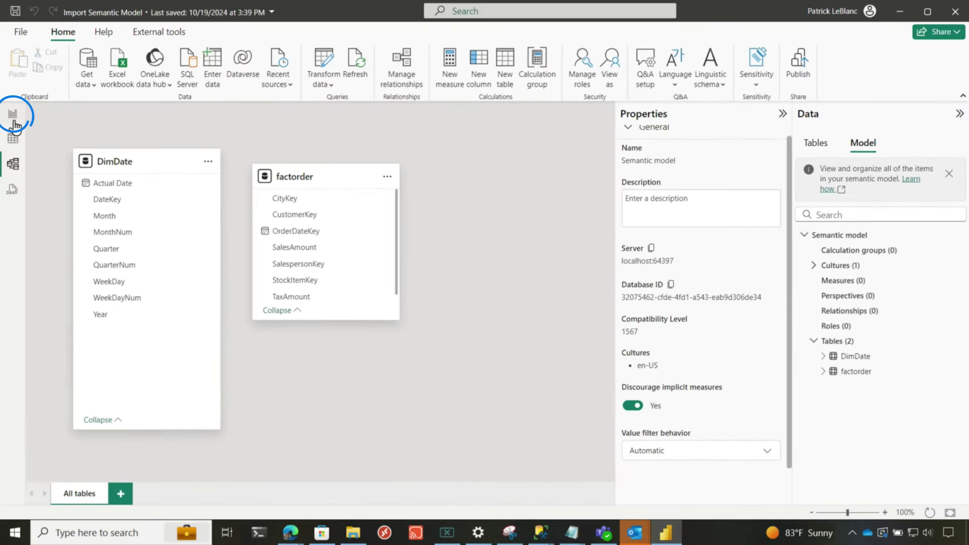
# Back in Report view, start a new measure from the OrderDateKey field's options.
pyautogui.click(12, 113)
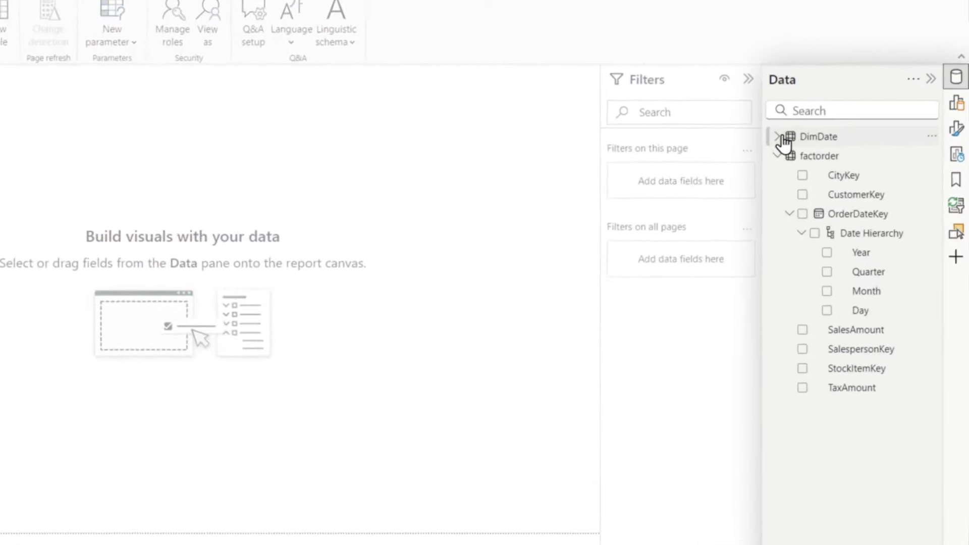
pyautogui.click(819, 158)
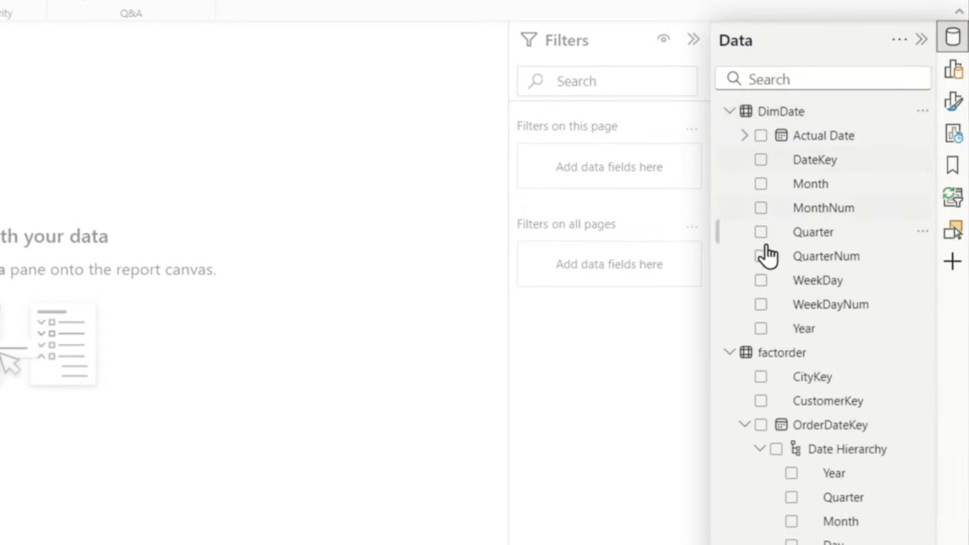
pyautogui.click(727, 111)
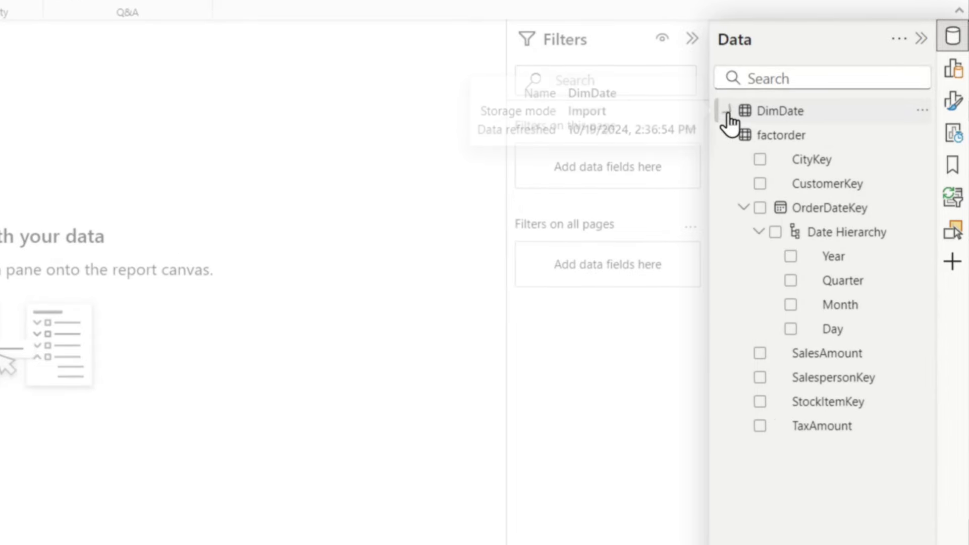
pyautogui.rightClick(815, 212)
pyautogui.click(693, 297)
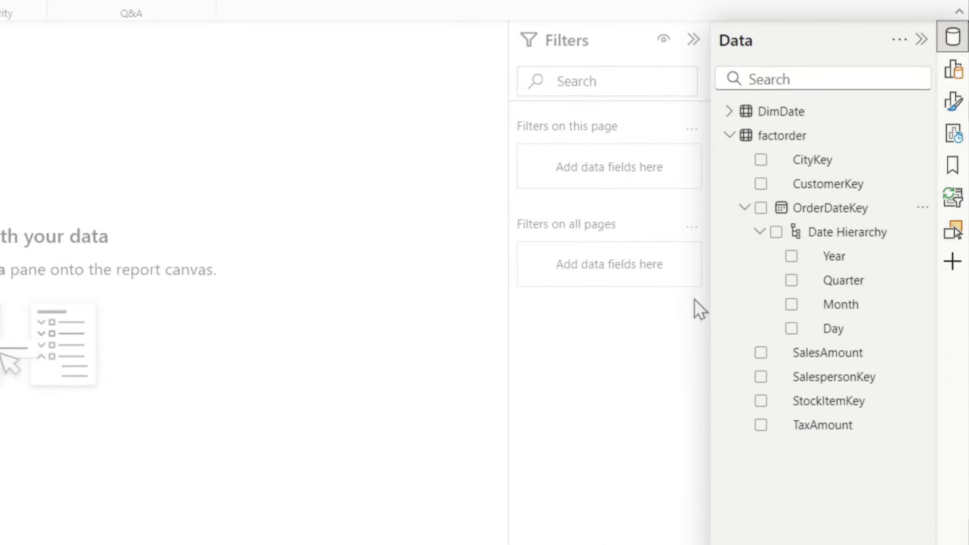
# Define the measure Total Sales = SUM(factorder[SalesAmount]).
pyautogui.write('Total')
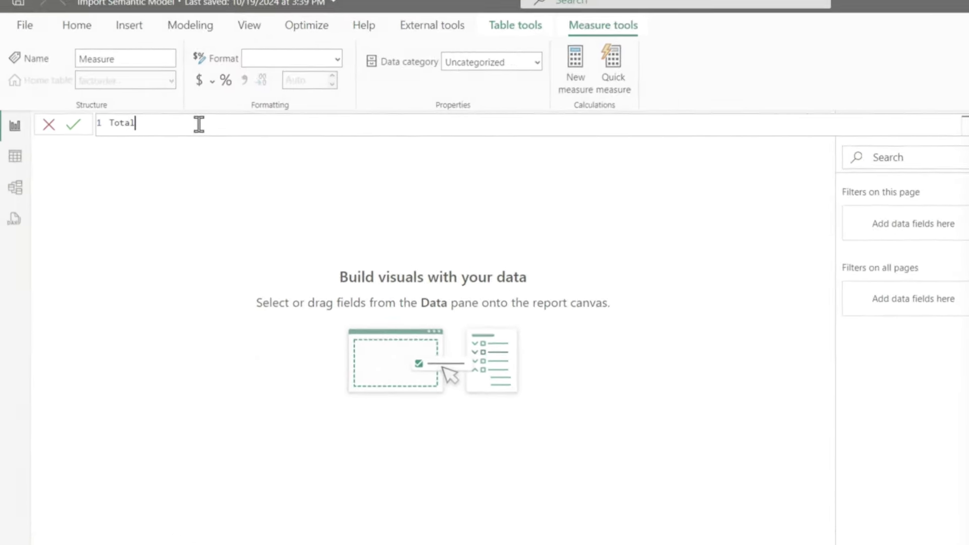
pyautogui.write(' Sales = SUM(')
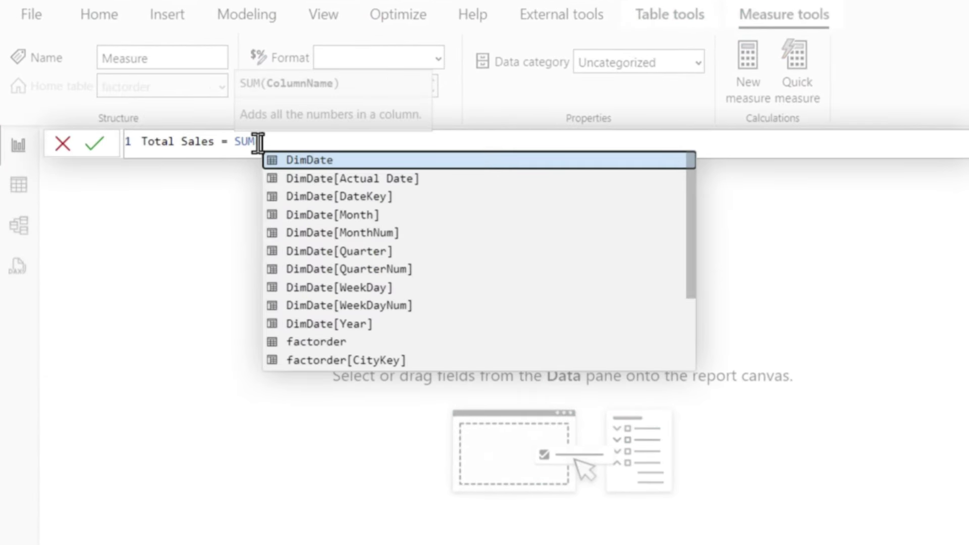
pyautogui.write('factorder[Sal')
pyautogui.press('Tab')
pyautogui.write(')')
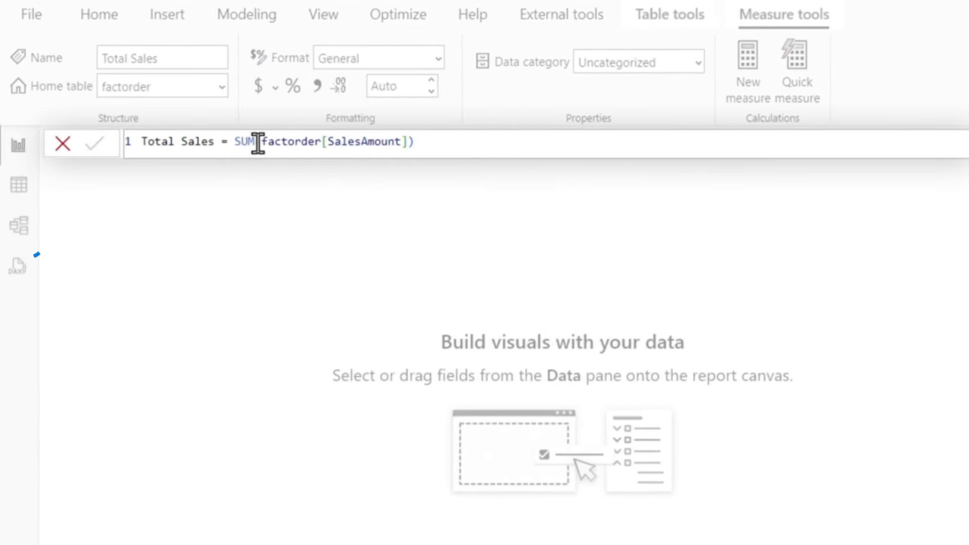
# Relate DimDate's Actual Date to factorder's OrderDateKey and save the relationship.
pyautogui.click(18, 225)
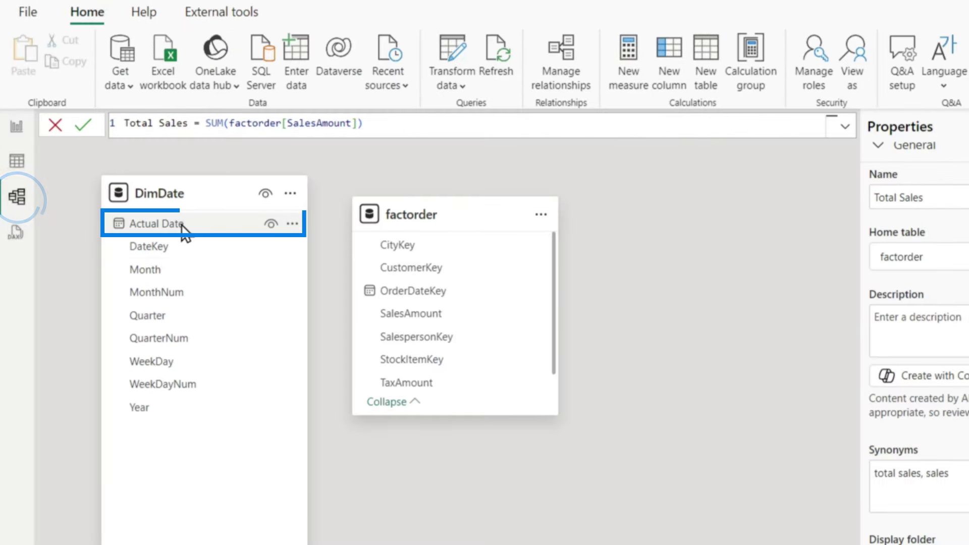
pyautogui.moveTo(193, 232); pyautogui.dragTo(420, 301)
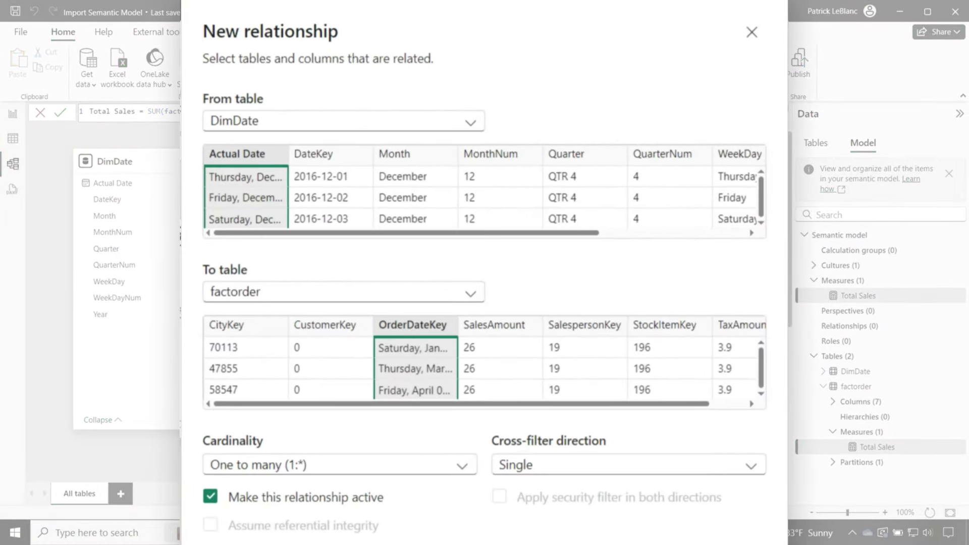
pyautogui.click(621, 489)
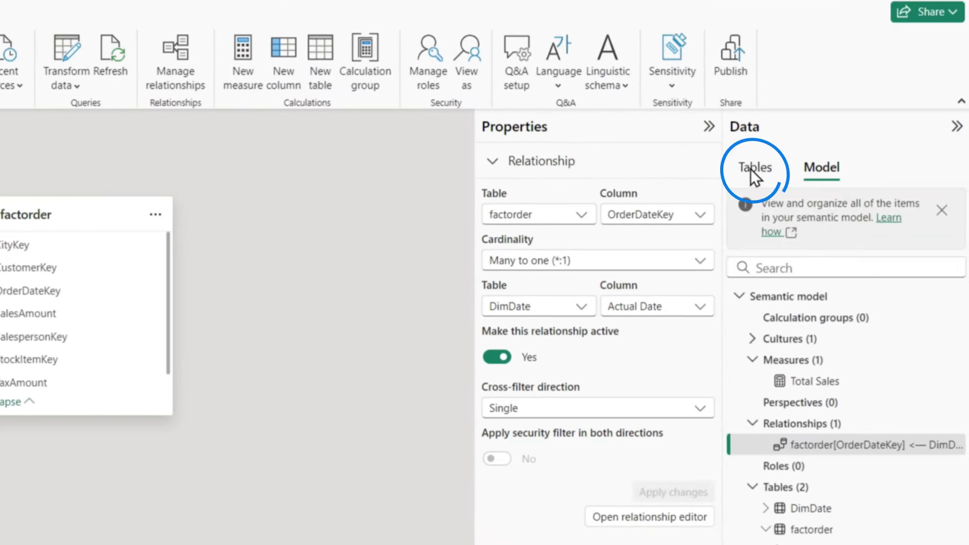
# Mark DimDate as the date table with Actual Date as its date column.
pyautogui.click(750, 169)
pyautogui.rightClick(782, 226)
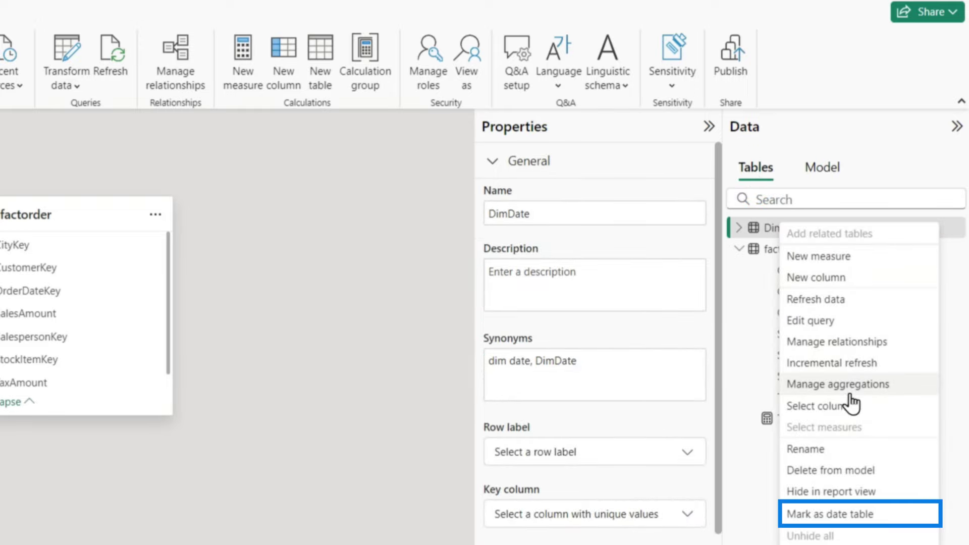
pyautogui.click(855, 514)
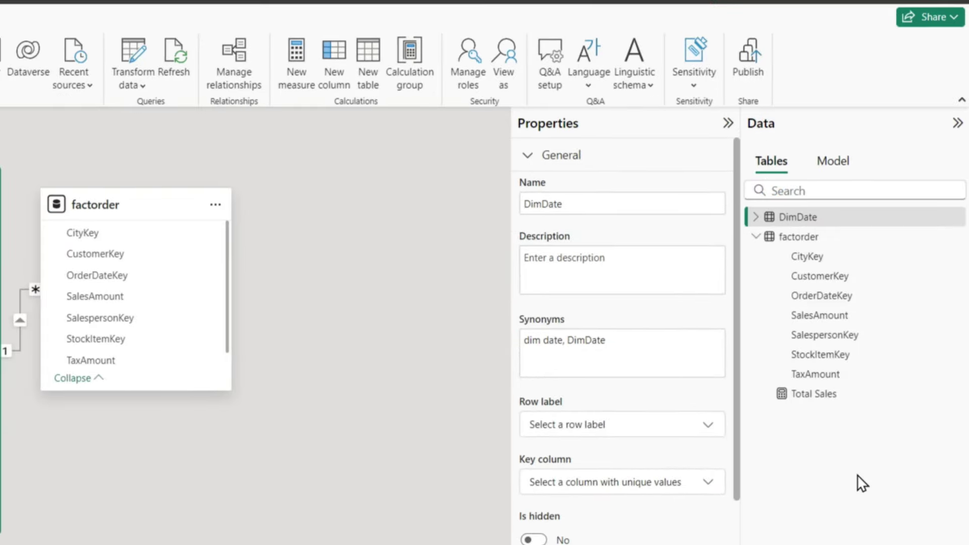
pyautogui.click(56, 209)
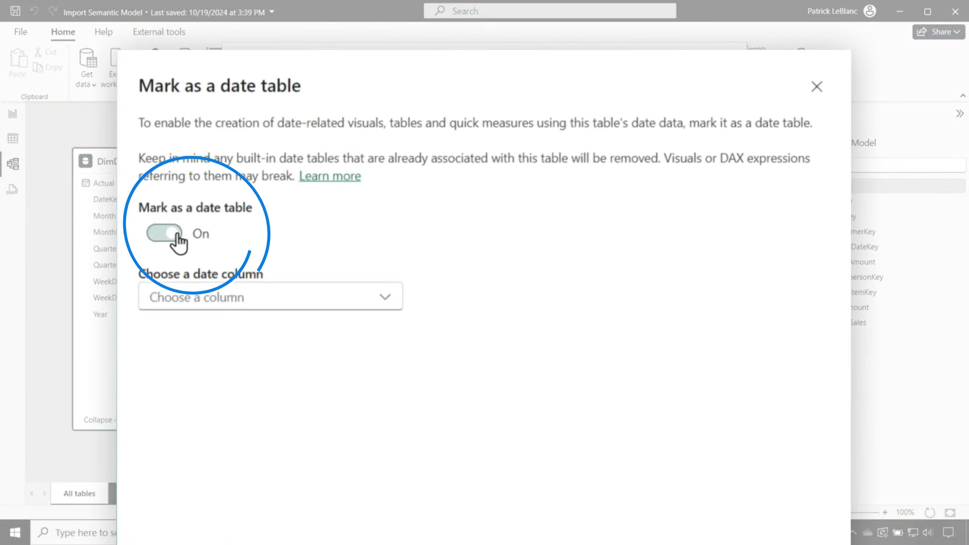
pyautogui.click(237, 302)
pyautogui.click(222, 330)
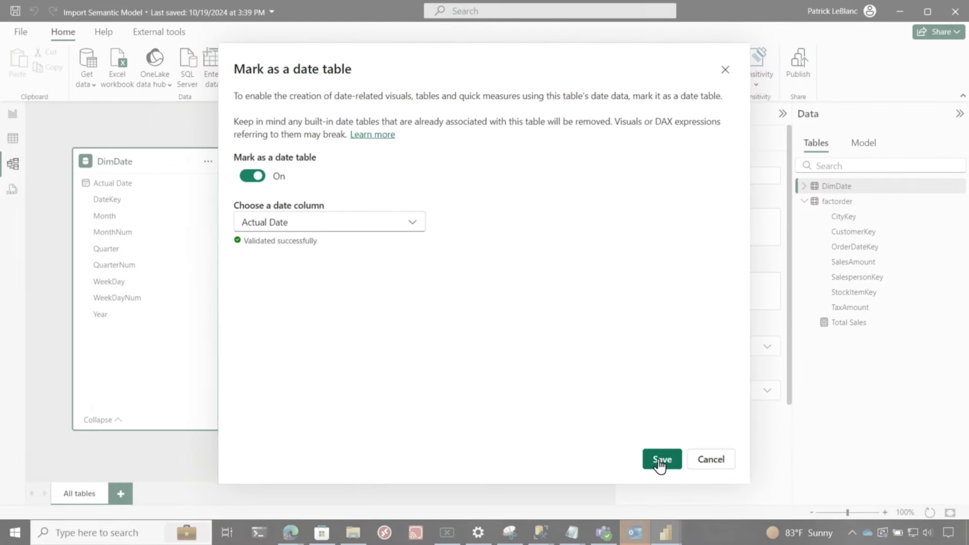
pyautogui.click(658, 460)
pyautogui.click(12, 113)
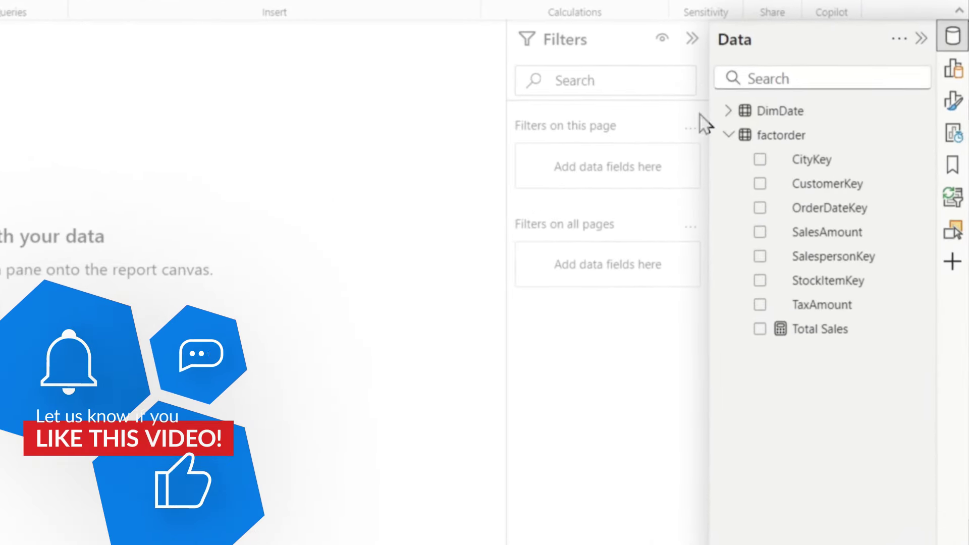
# Build a Total Sales by DimDate Year visual and change it from a line chart to a table.
pyautogui.click(727, 112)
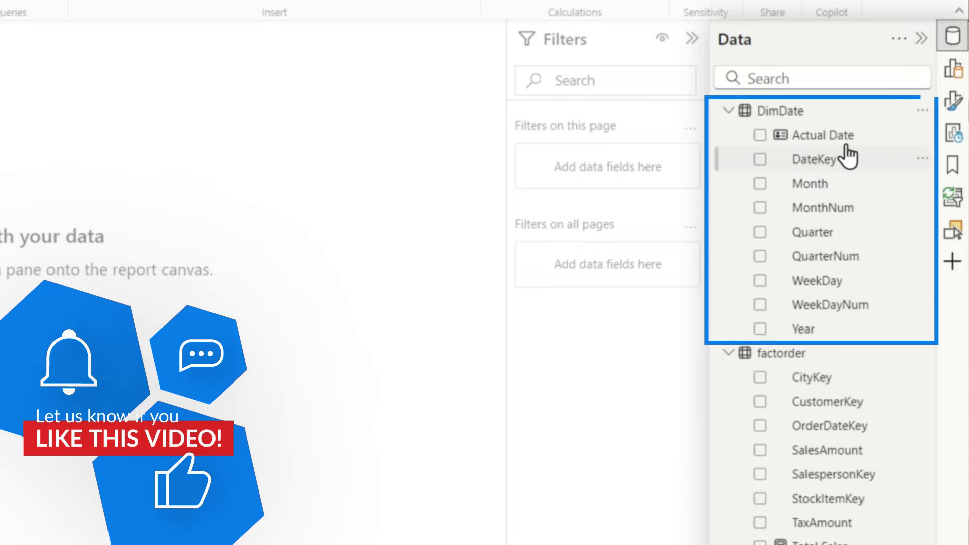
pyautogui.click(760, 330)
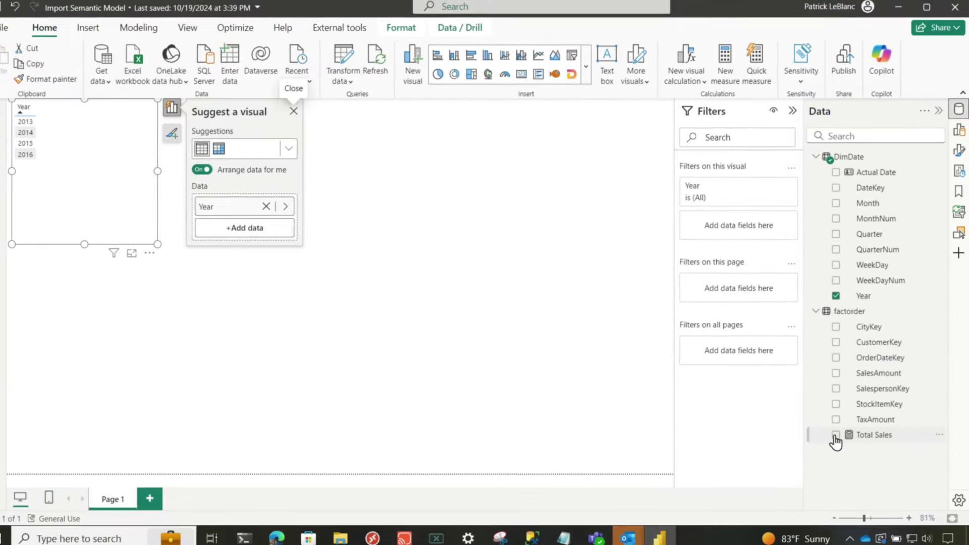
pyautogui.click(836, 437)
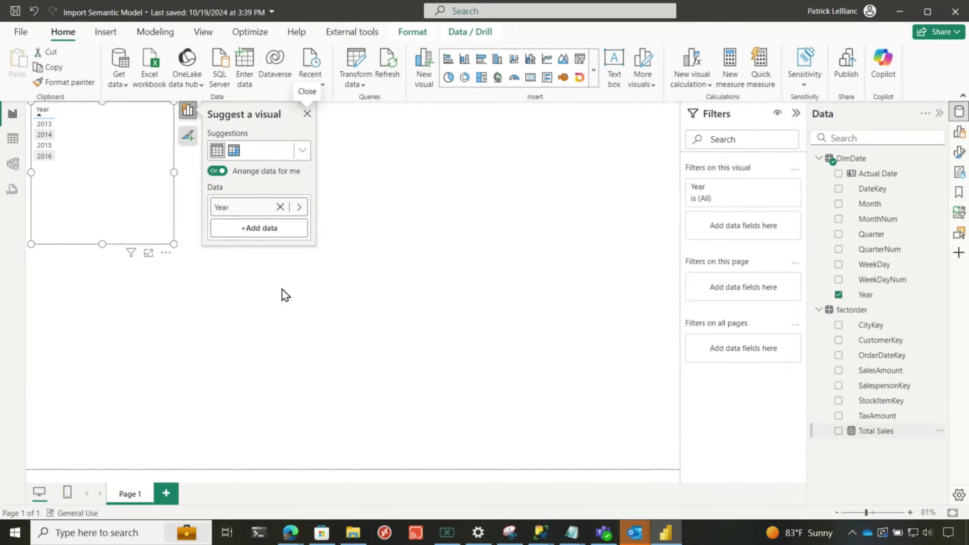
pyautogui.moveTo(157, 225); pyautogui.dragTo(277, 293)
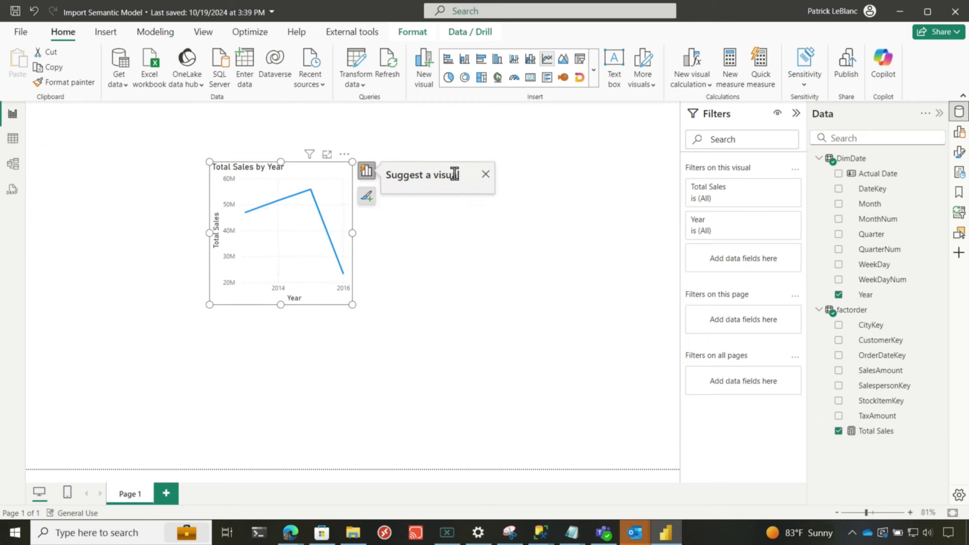
pyautogui.click(454, 174)
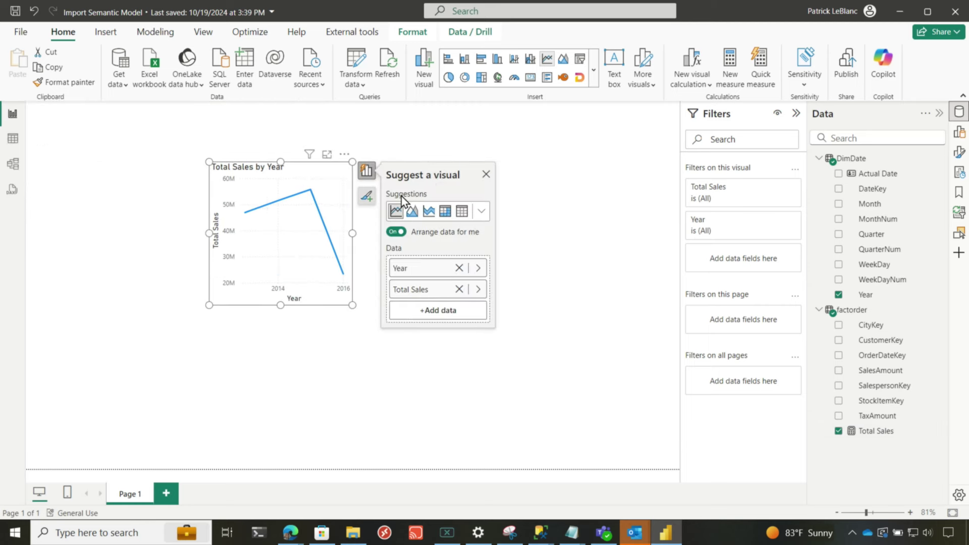
pyautogui.click(507, 238)
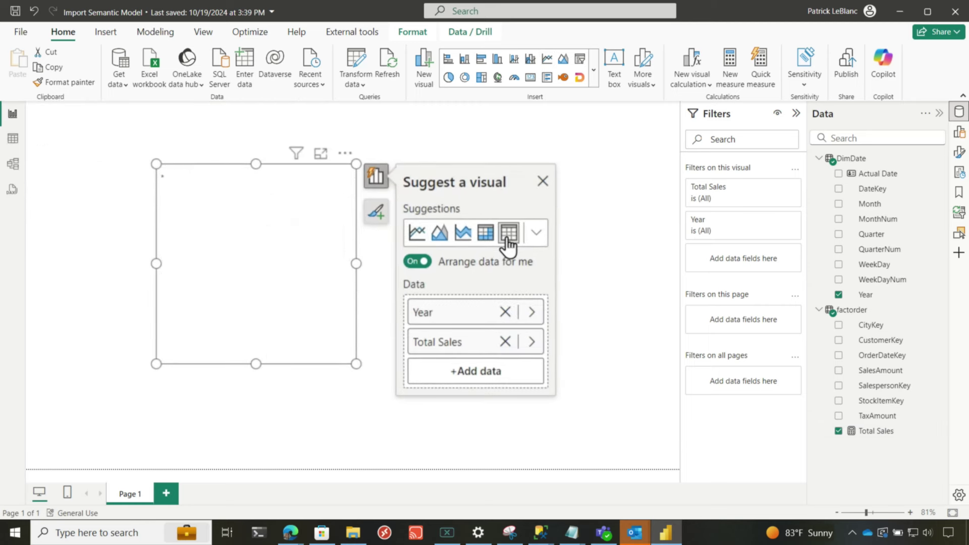